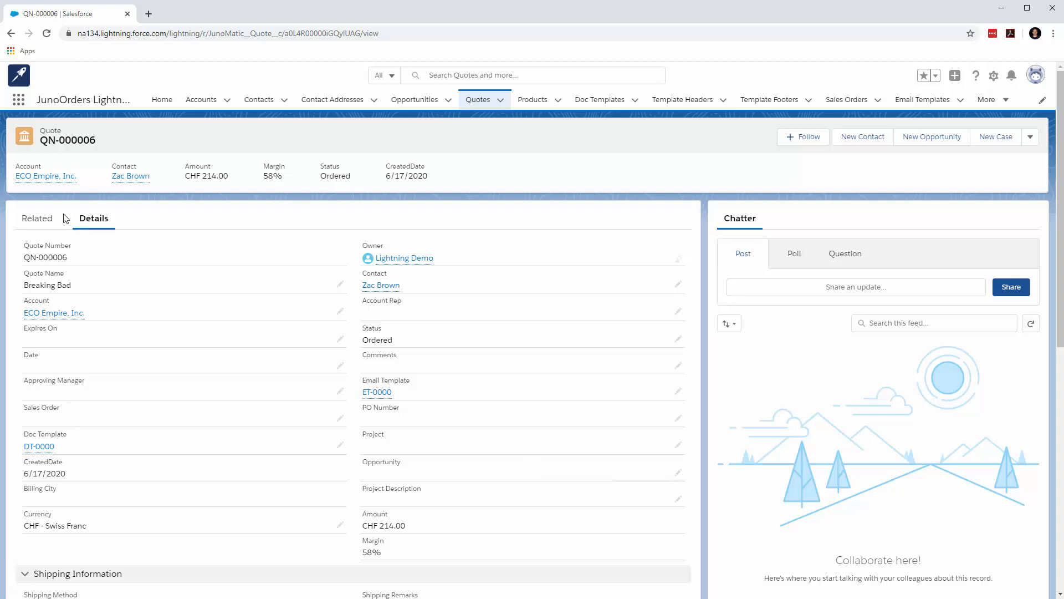
Review the quote's related lists and its detail fields.
click(38, 221)
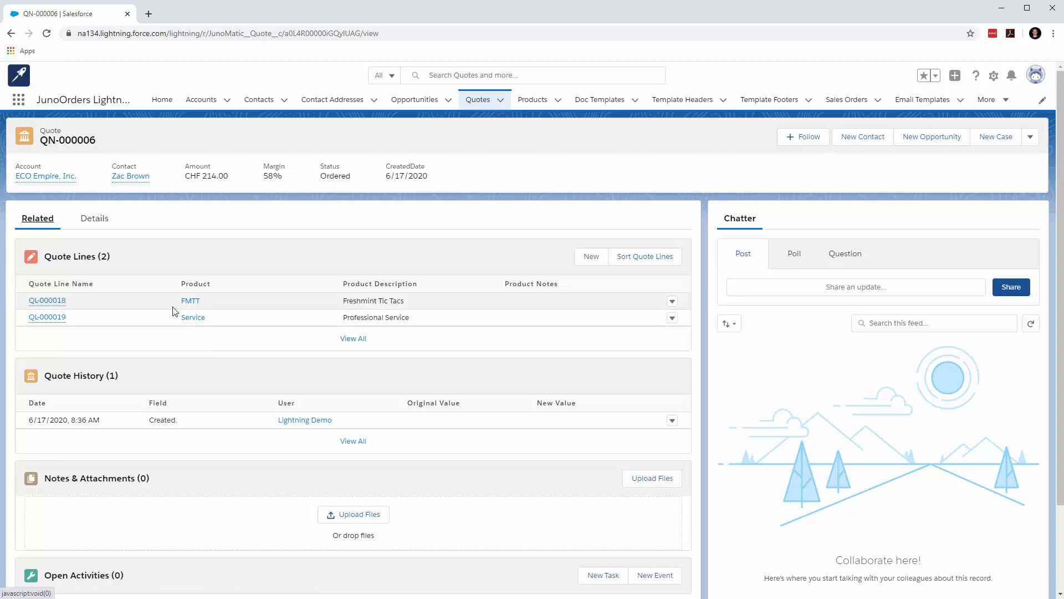
click(93, 219)
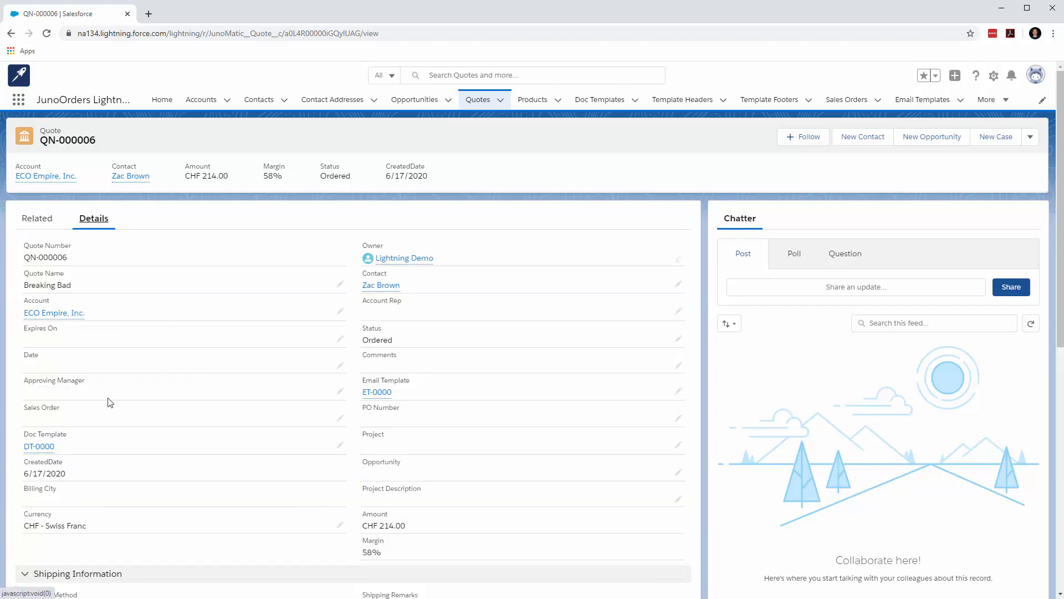
scroll(94, 416, down, 2)
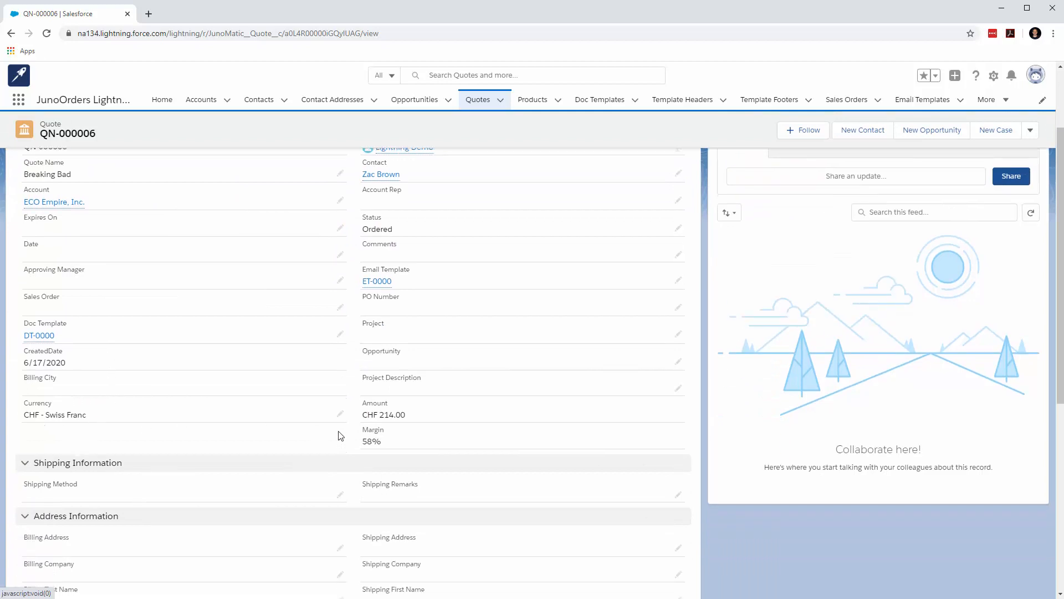
scroll(340, 436, up, 2)
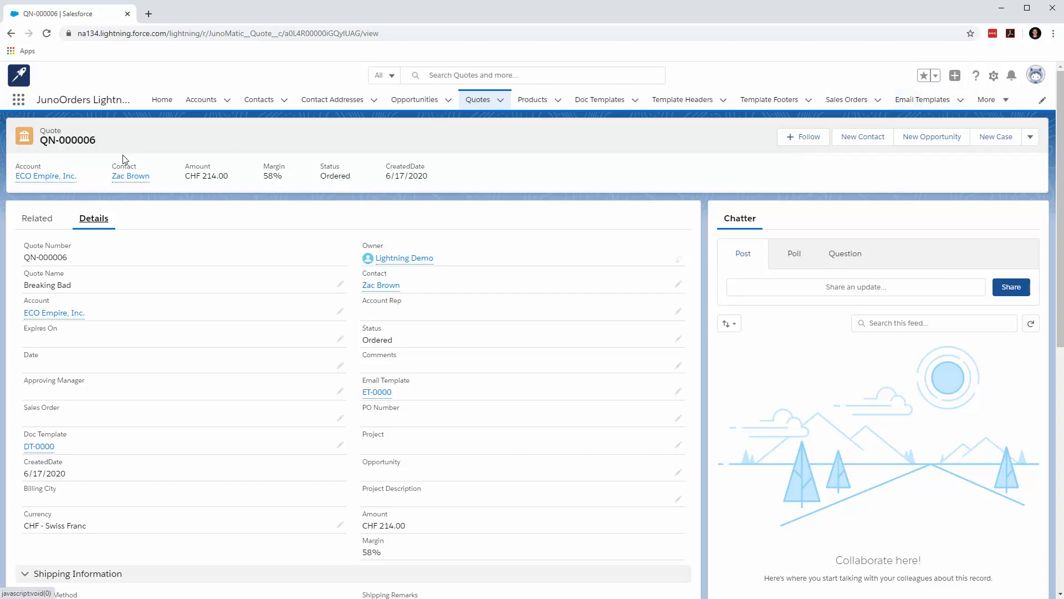
Open the Quote Layout assigned to the Standard User profile from the Quote object's page layout assignments.
click(994, 76)
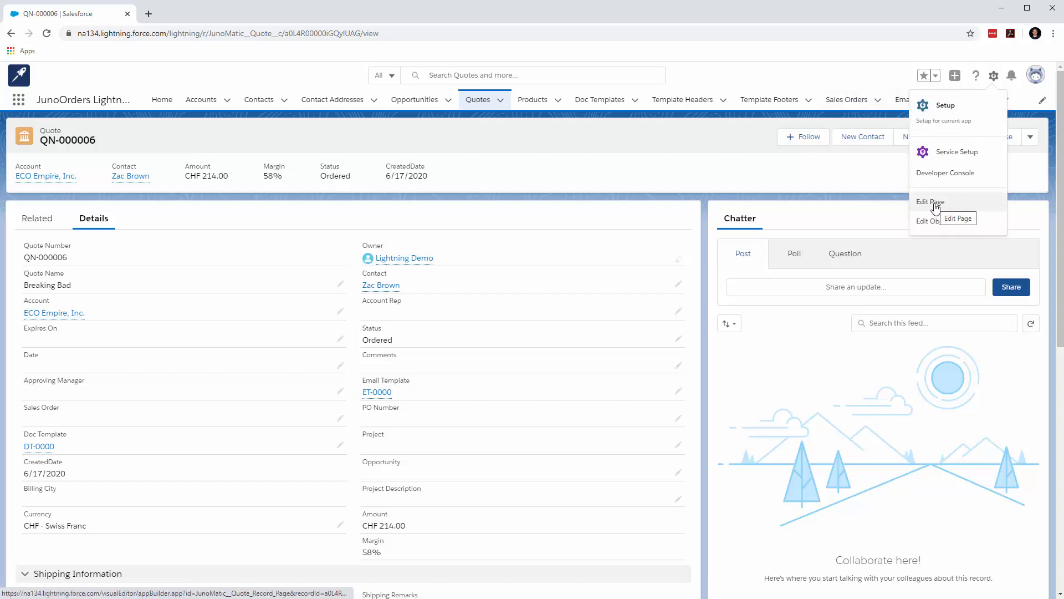
click(934, 222)
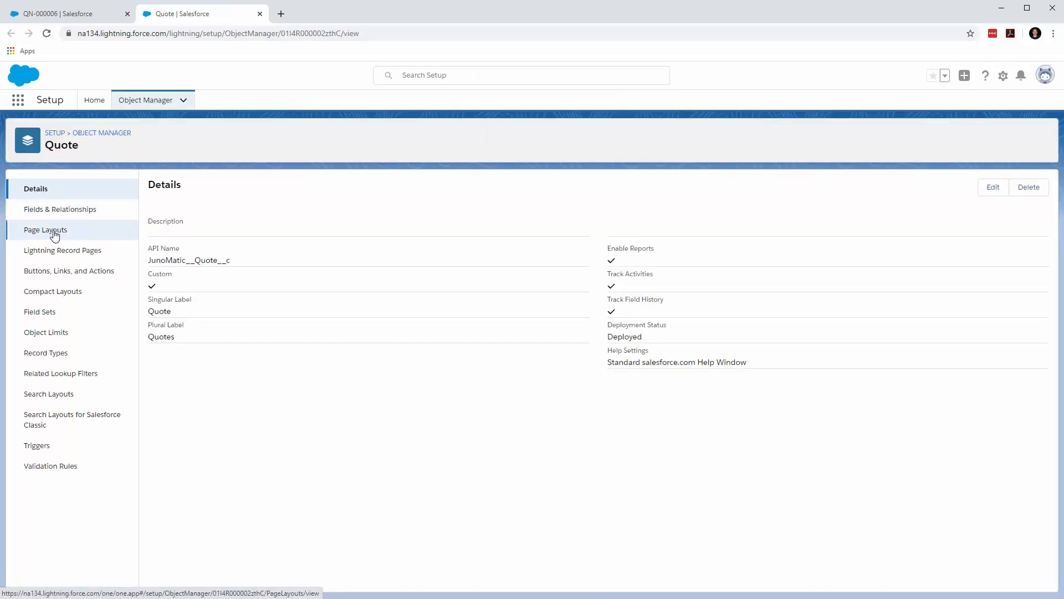
click(55, 236)
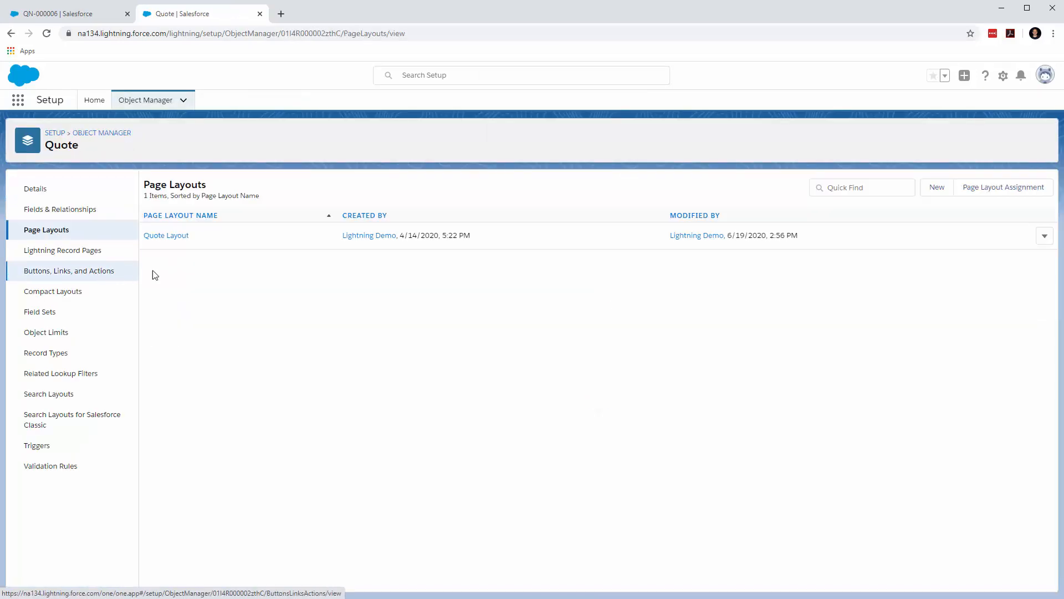
click(986, 197)
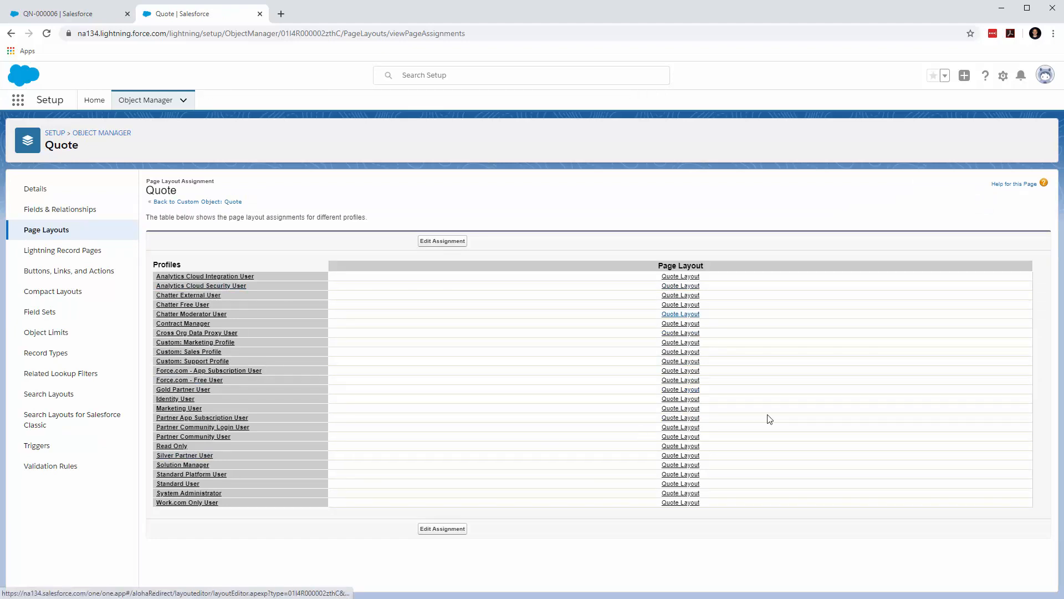
click(696, 483)
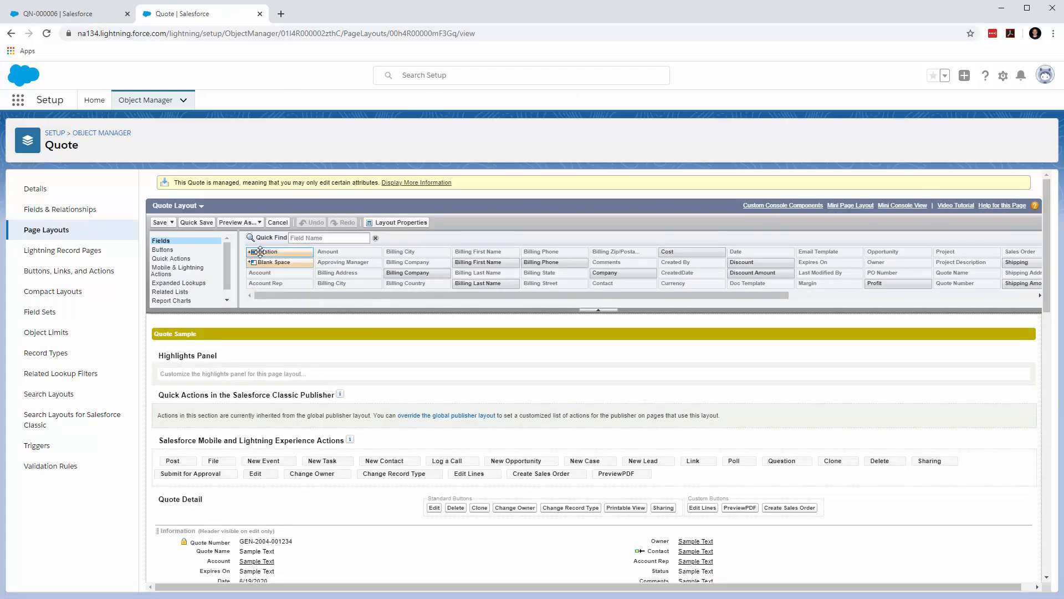
Add a two-column section named "Order Fees" between the Information and Shipping Information sections of the layout.
drag(267, 251, 227, 437)
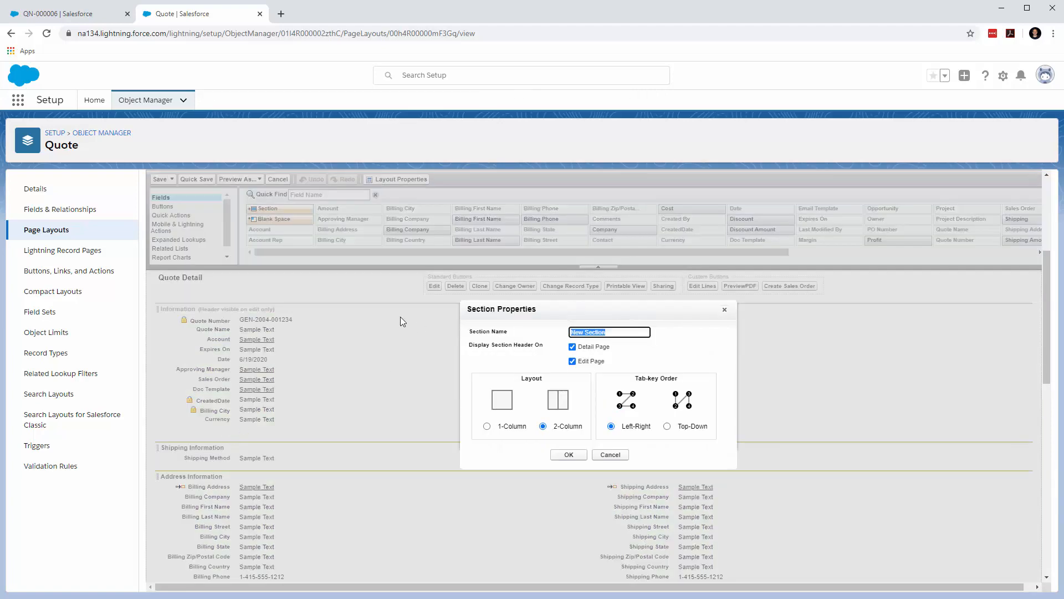
text(Order Fees)
click(570, 462)
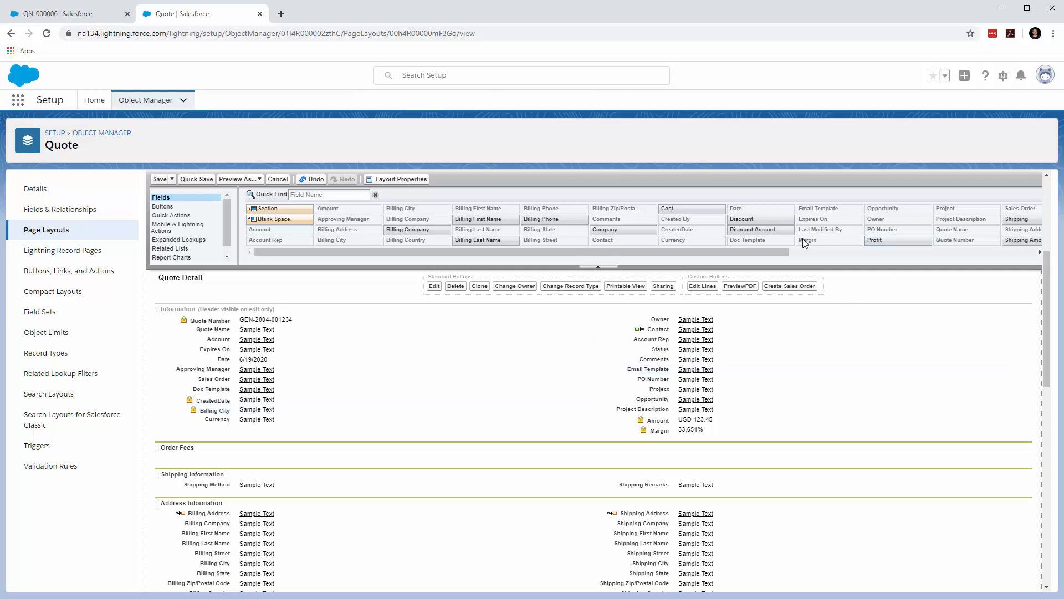
Place the Tax, Tax Amount, Shipping, Shipping Amount, Discount and Discount Amount fields in the Order Fees section and save the layout.
drag(765, 252, 1014, 256)
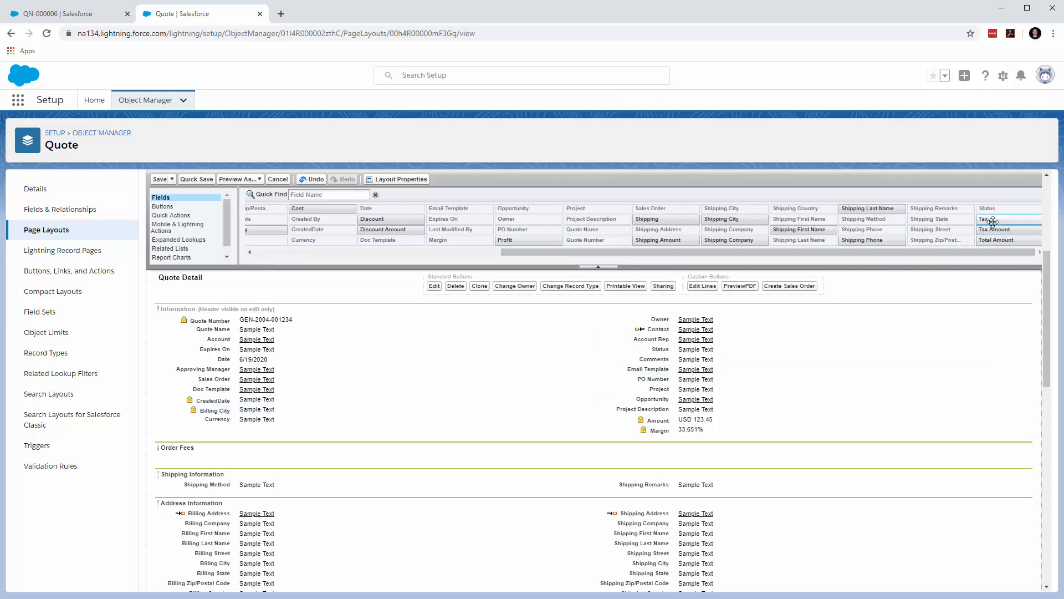
drag(992, 220, 253, 460)
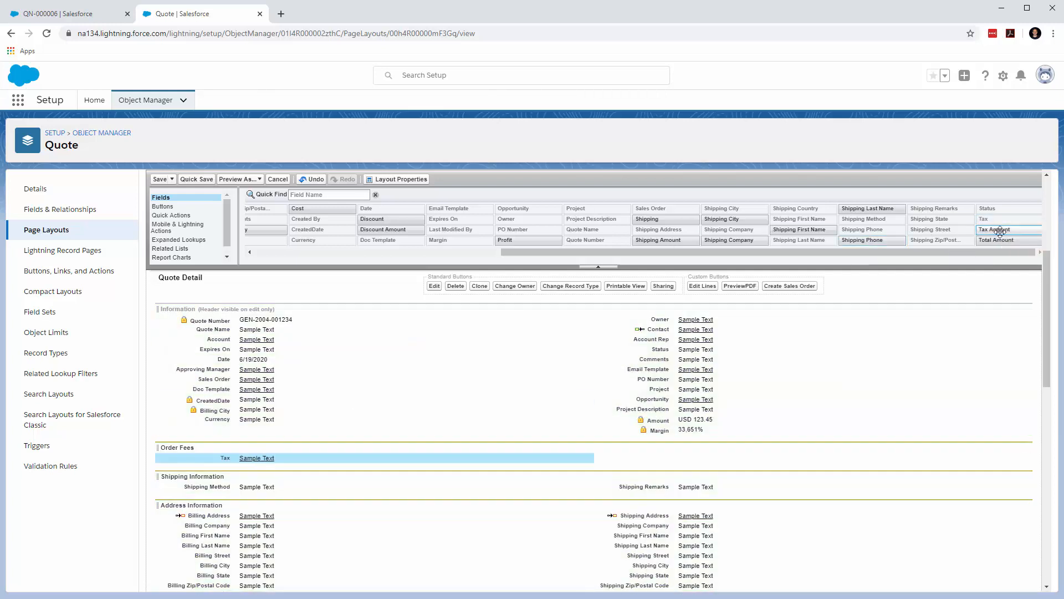
drag(995, 229, 687, 450)
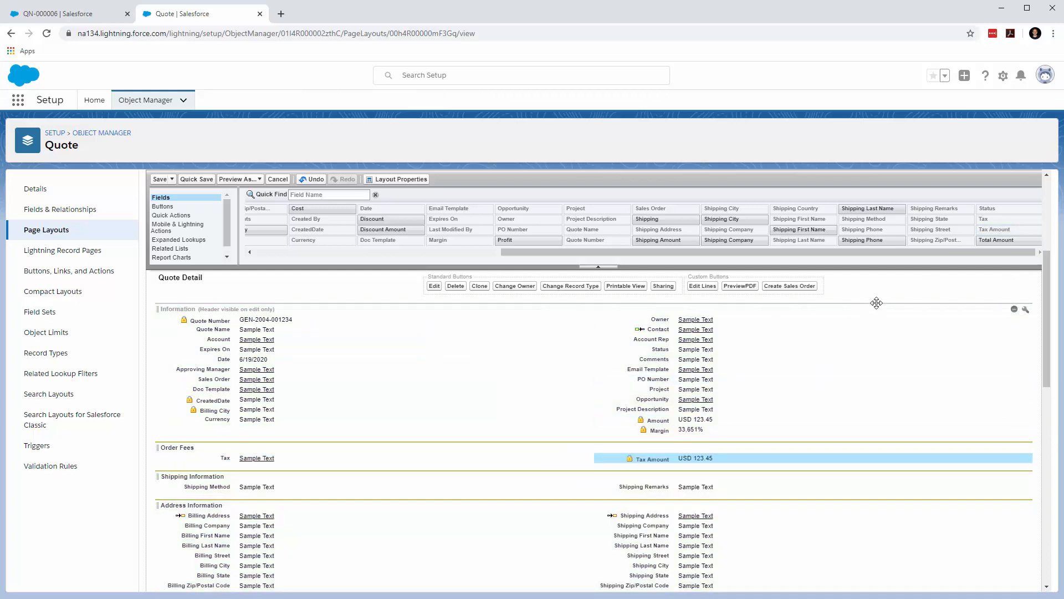
drag(647, 219, 345, 470)
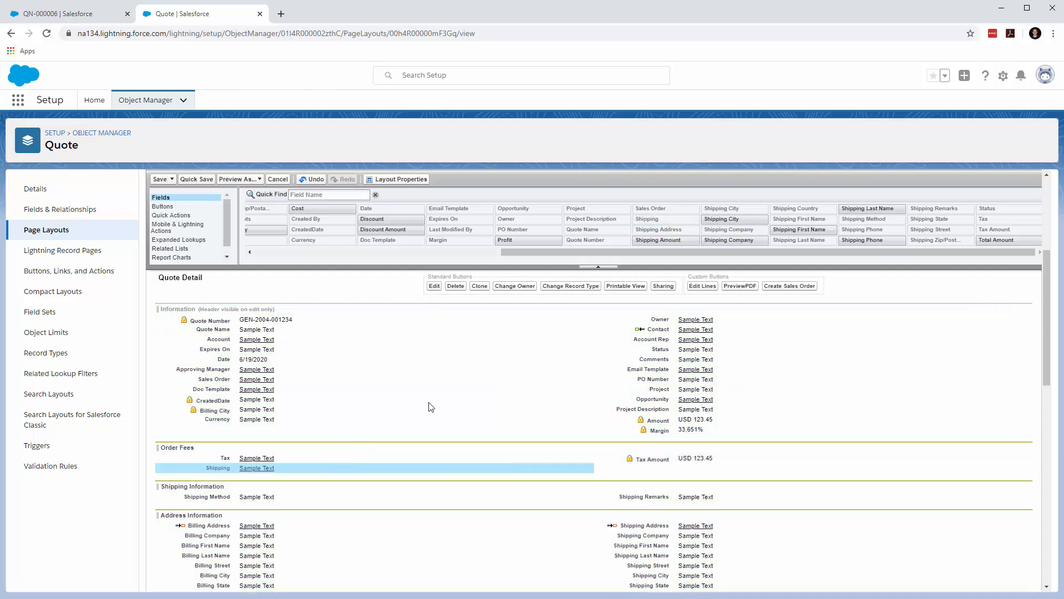
drag(670, 240, 657, 468)
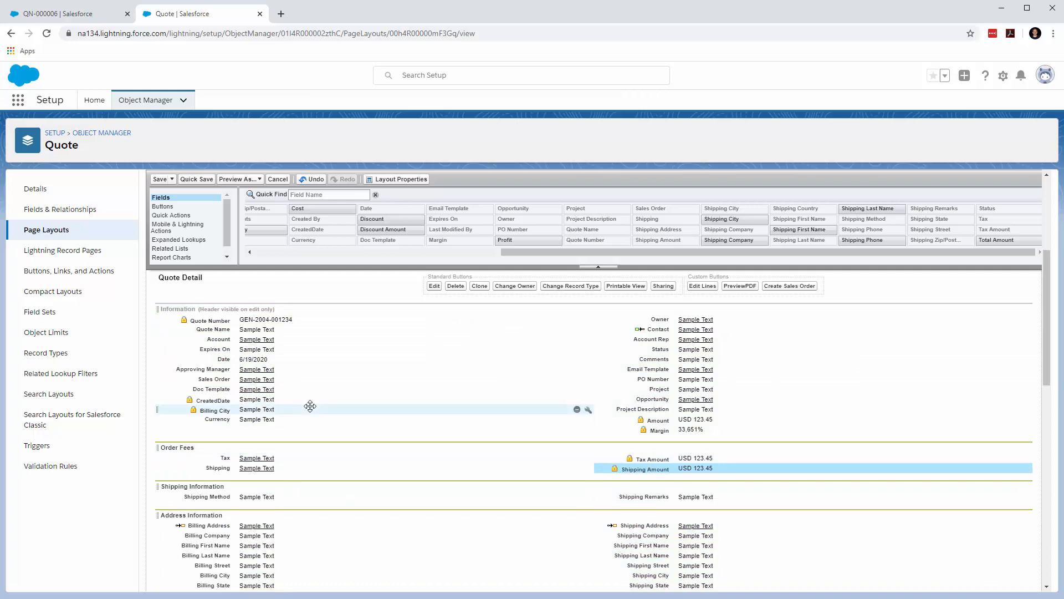
drag(368, 220, 224, 480)
drag(392, 233, 617, 480)
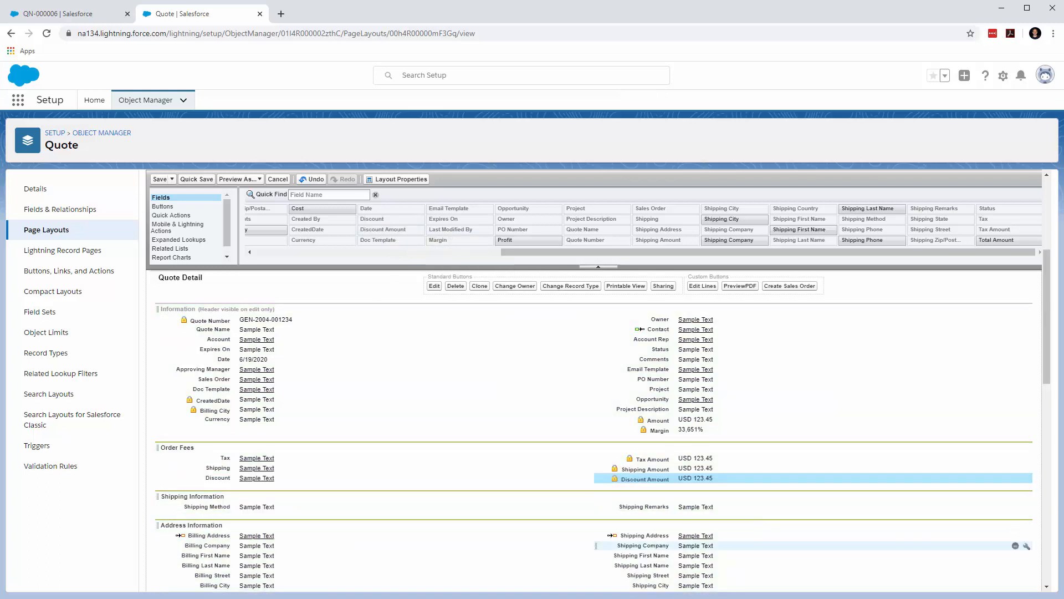
click(158, 180)
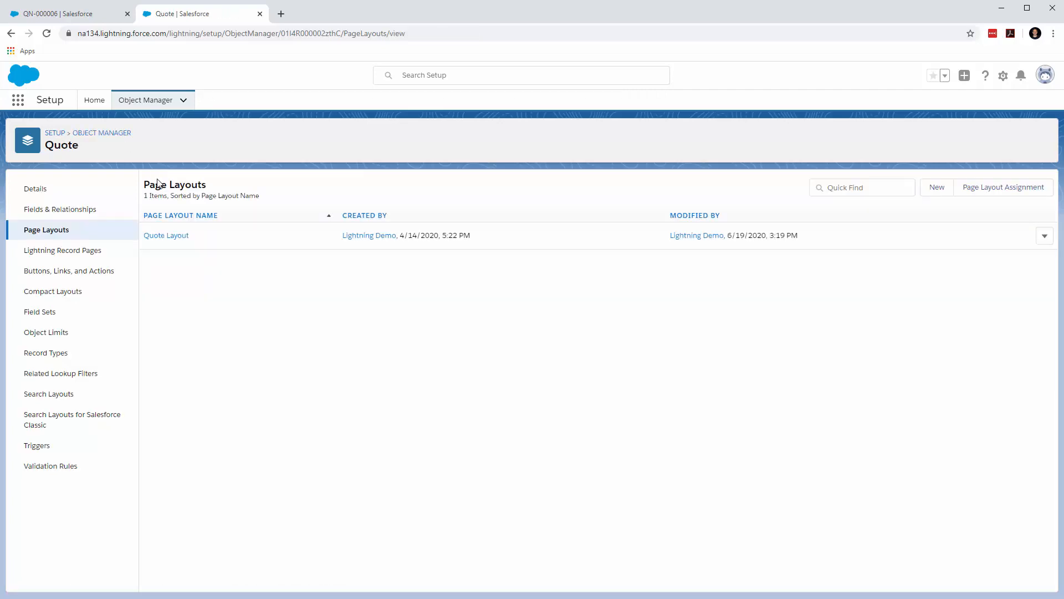
Make the Quote object's Shipping lookup field visible to all profiles through its field-level security and save.
click(59, 213)
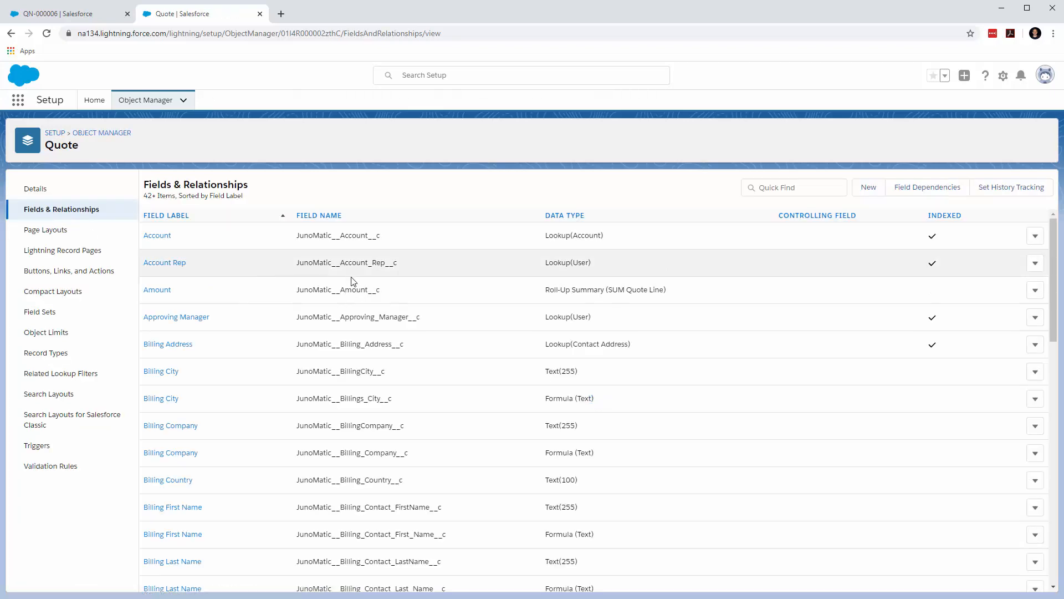
scroll(351, 281, down, 1)
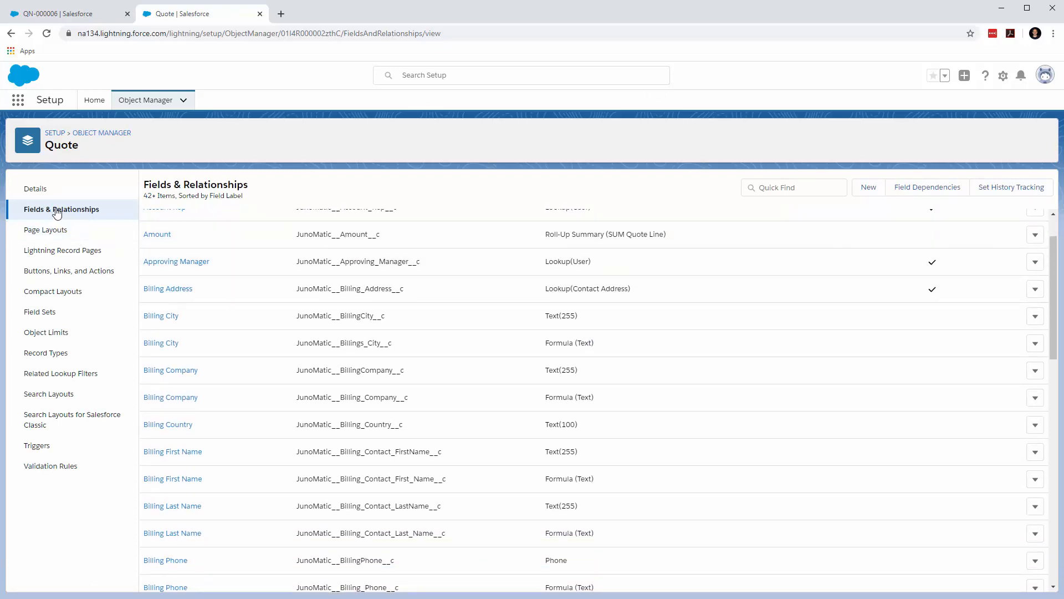
scroll(208, 295, down, 7)
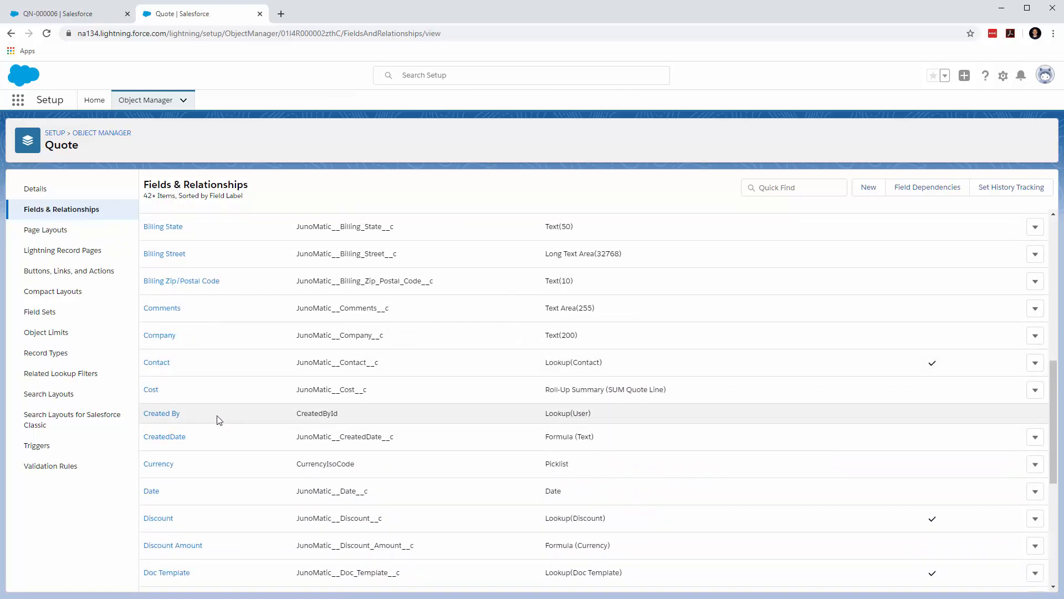
scroll(218, 418, down, 1)
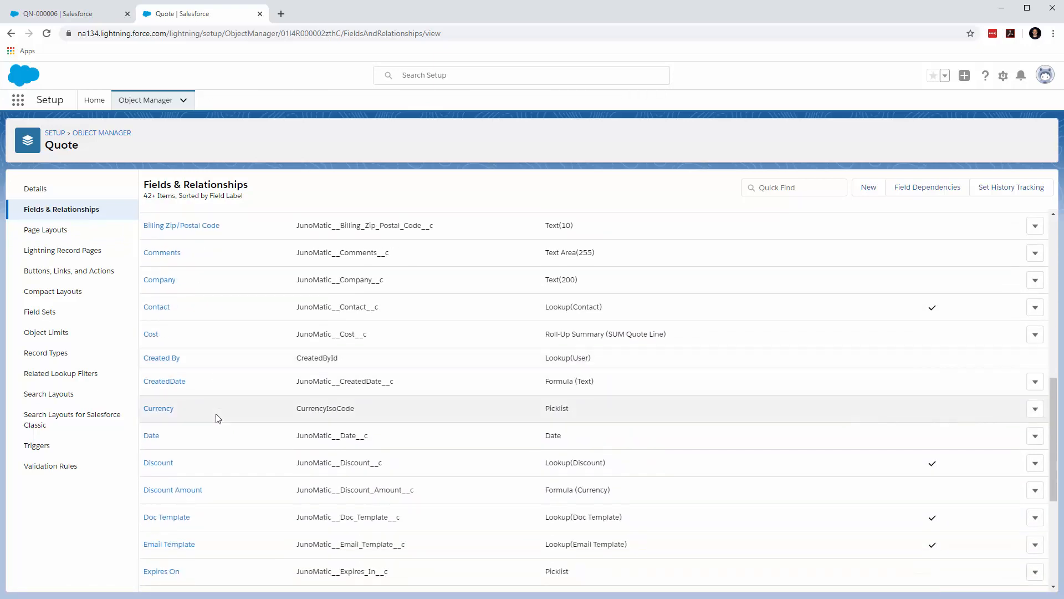
scroll(218, 418, down, 8)
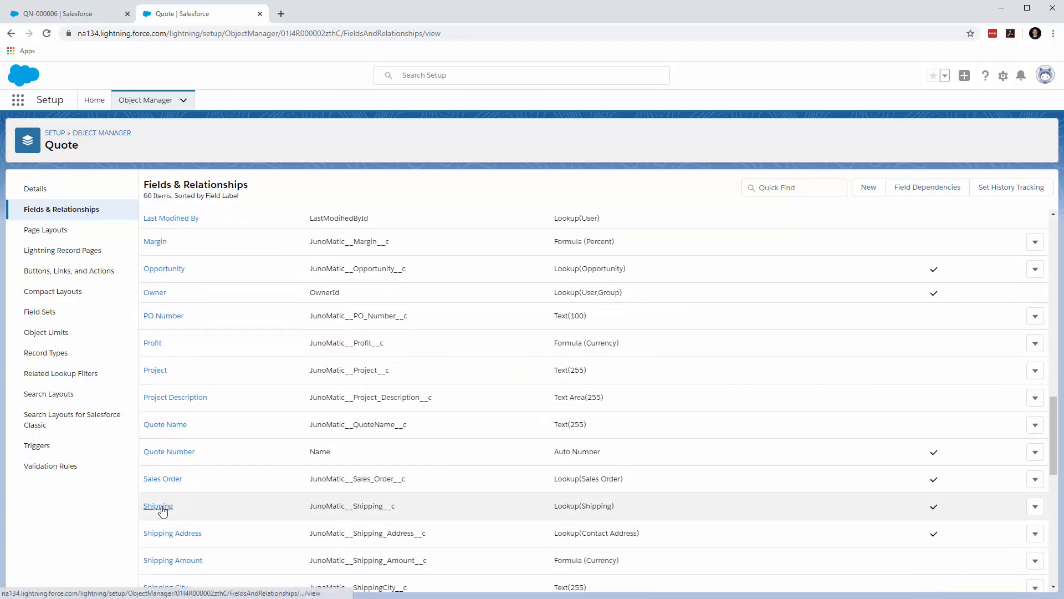
click(158, 506)
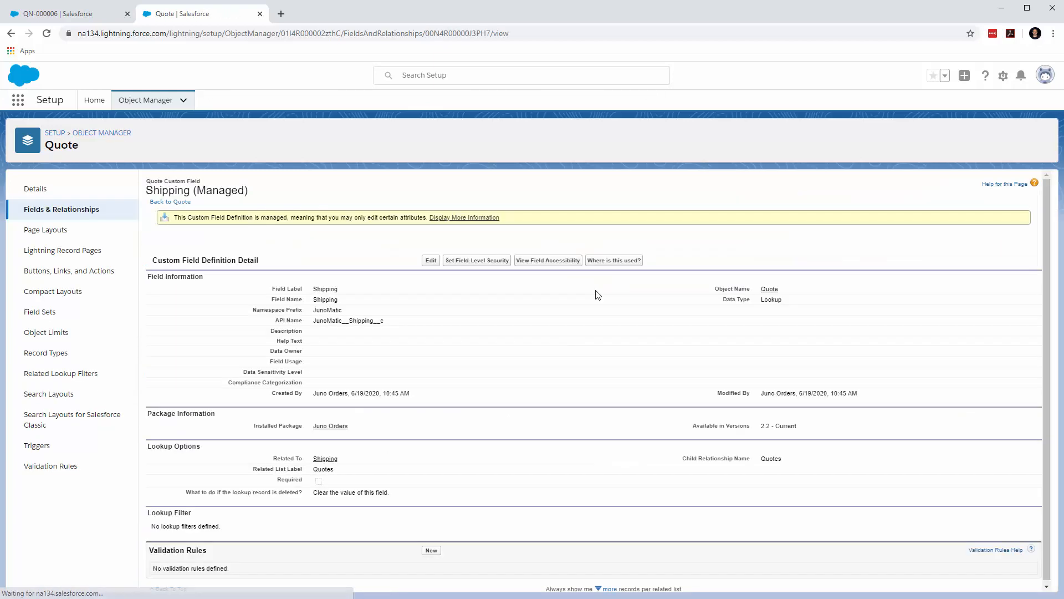
click(465, 260)
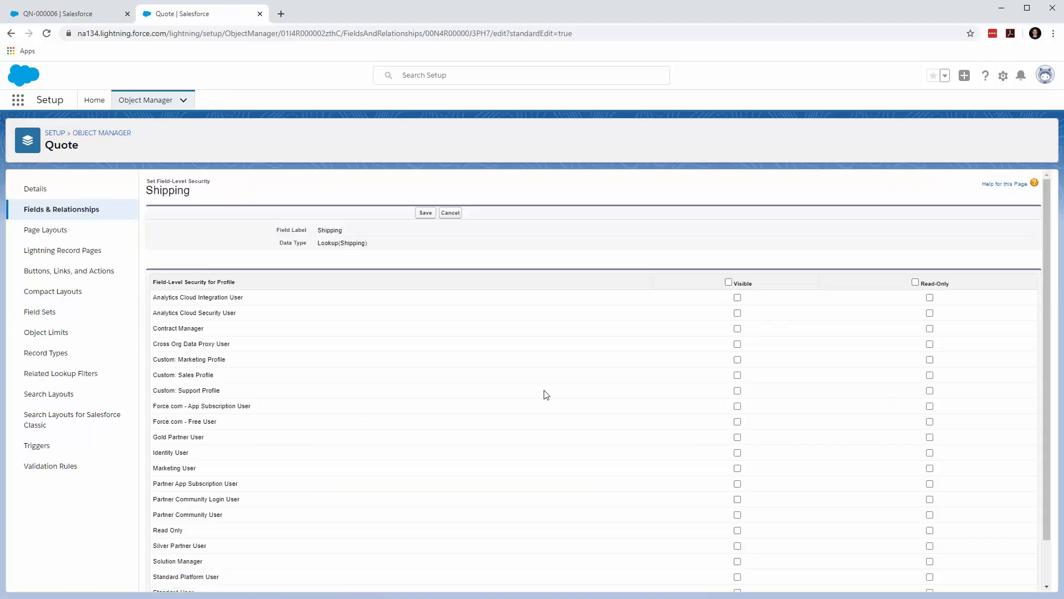
click(729, 283)
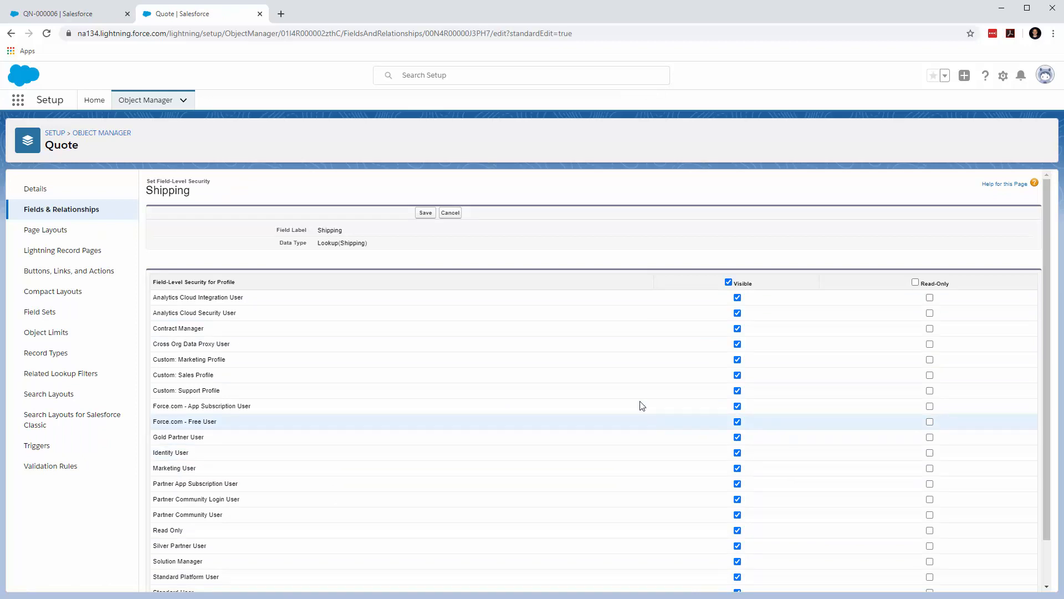
click(425, 214)
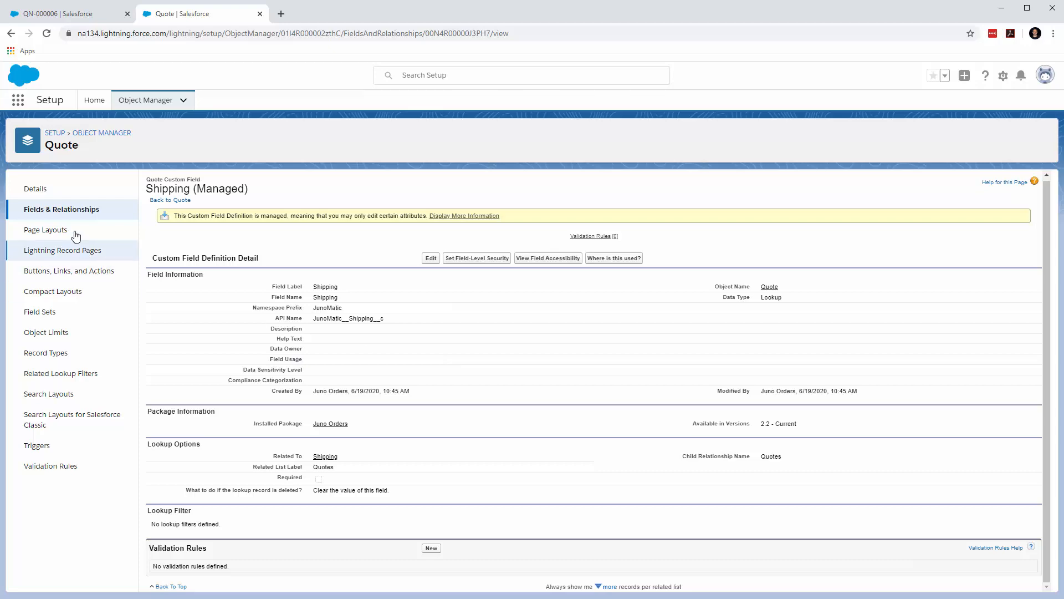
Make the Quote object's Shipping Amount field visible to all profiles through its field-level security and save.
click(56, 211)
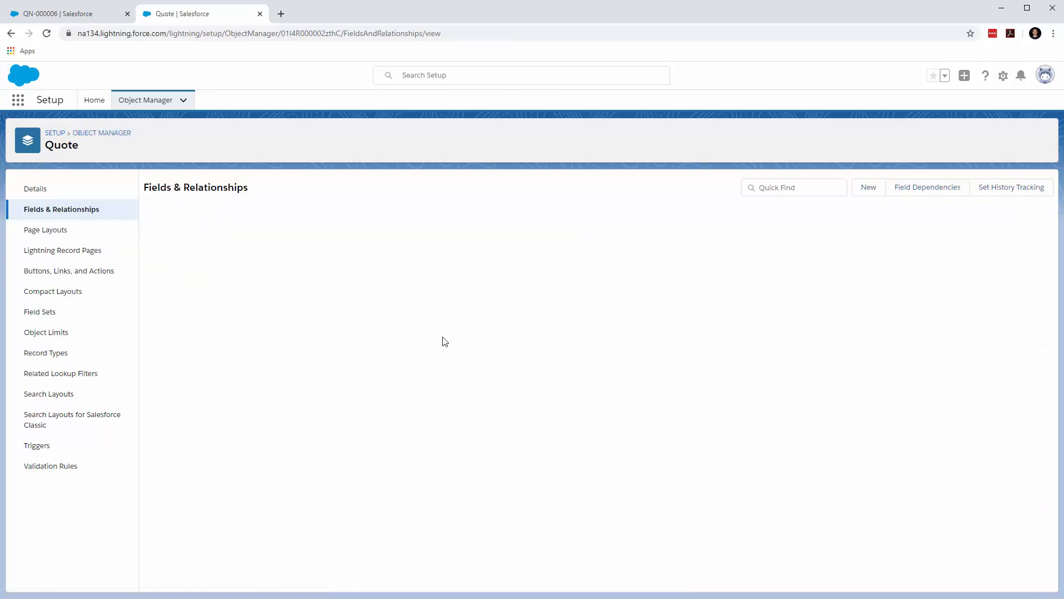
scroll(442, 340, down, 8)
scroll(443, 340, down, 5)
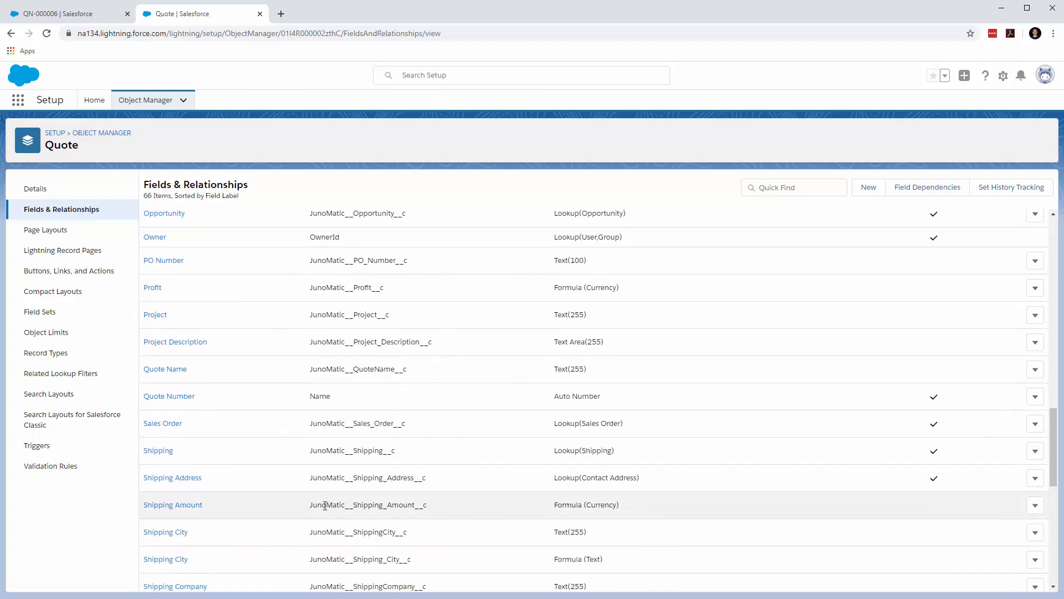
click(188, 507)
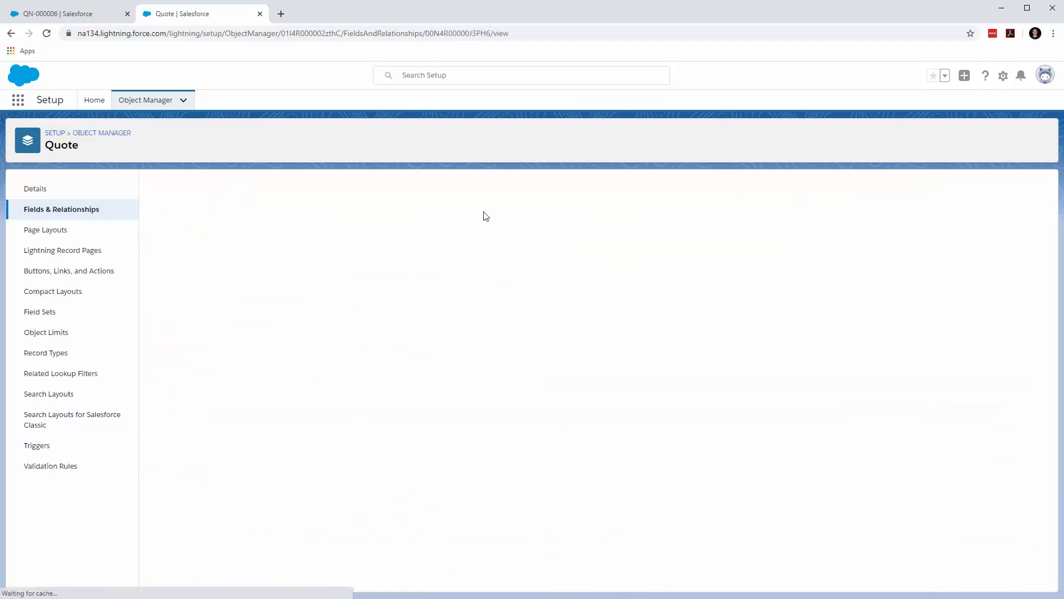
click(473, 263)
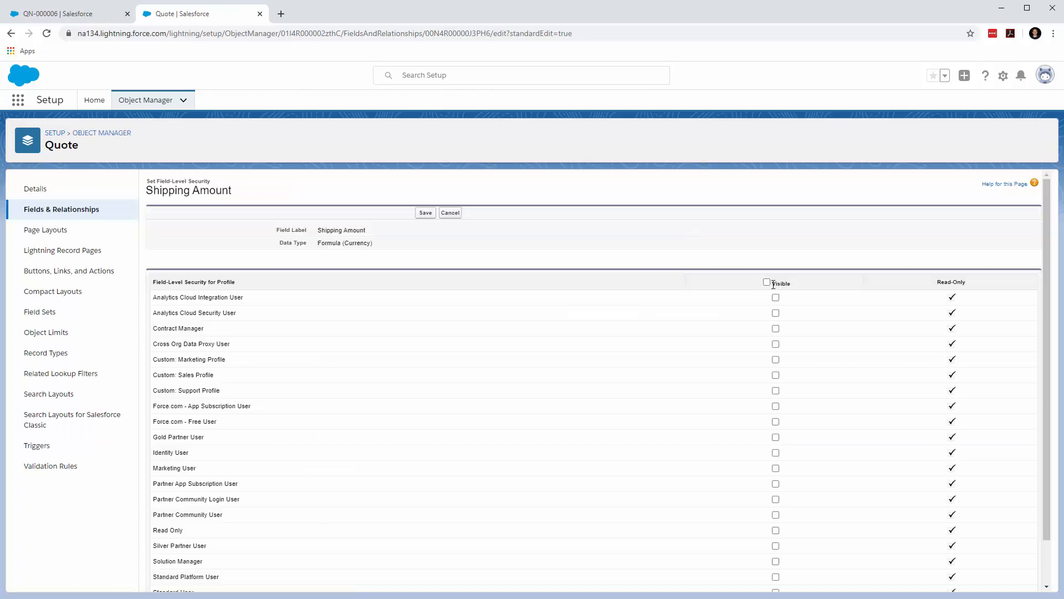
click(772, 283)
click(424, 213)
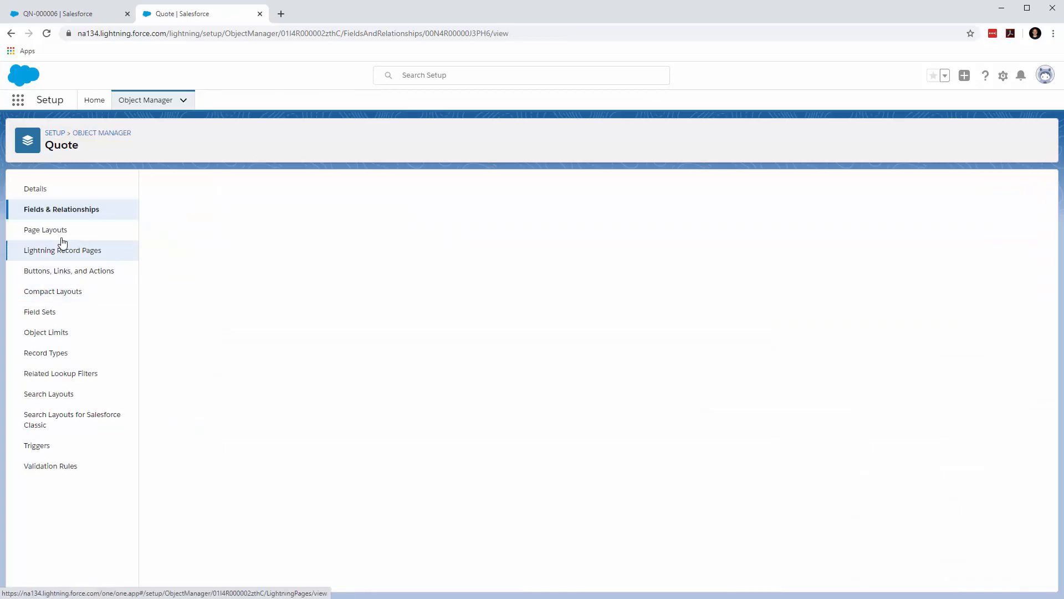
Make the Quote object's Discount lookup field visible to all profiles through its field-level security and save.
click(56, 214)
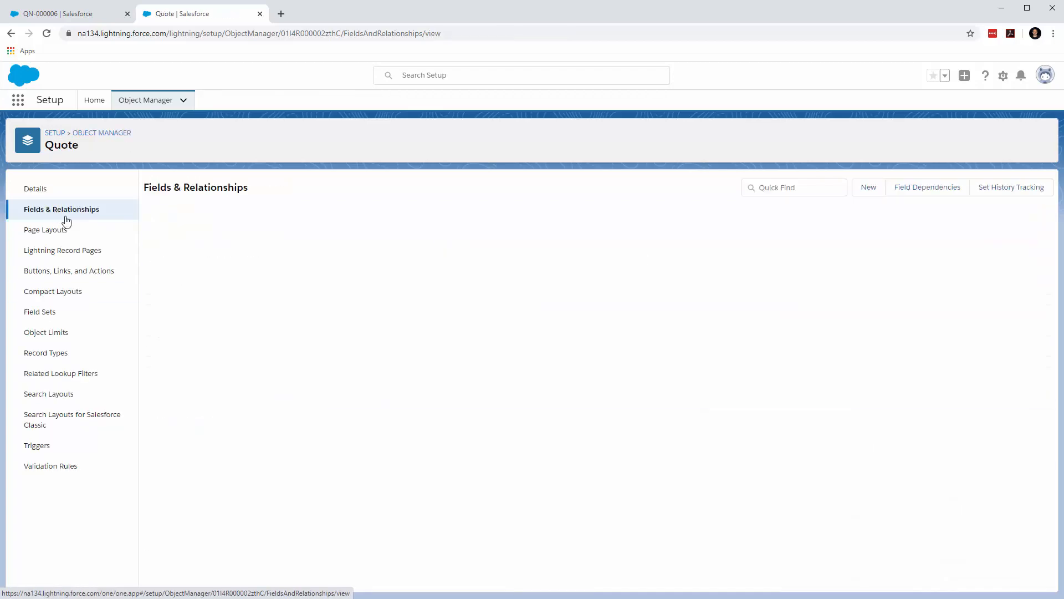
scroll(289, 339, down, 8)
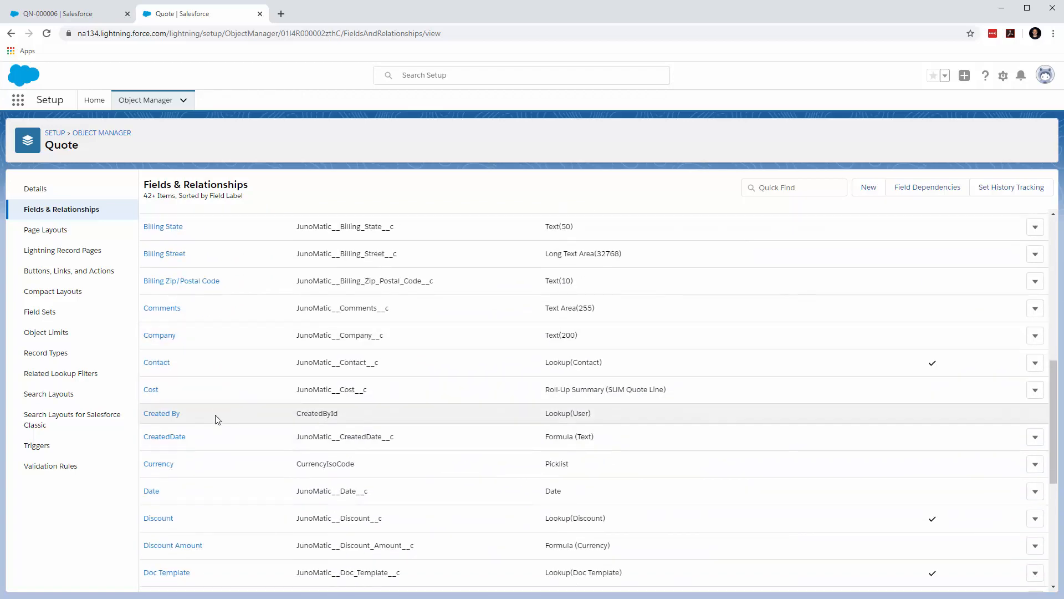
click(158, 518)
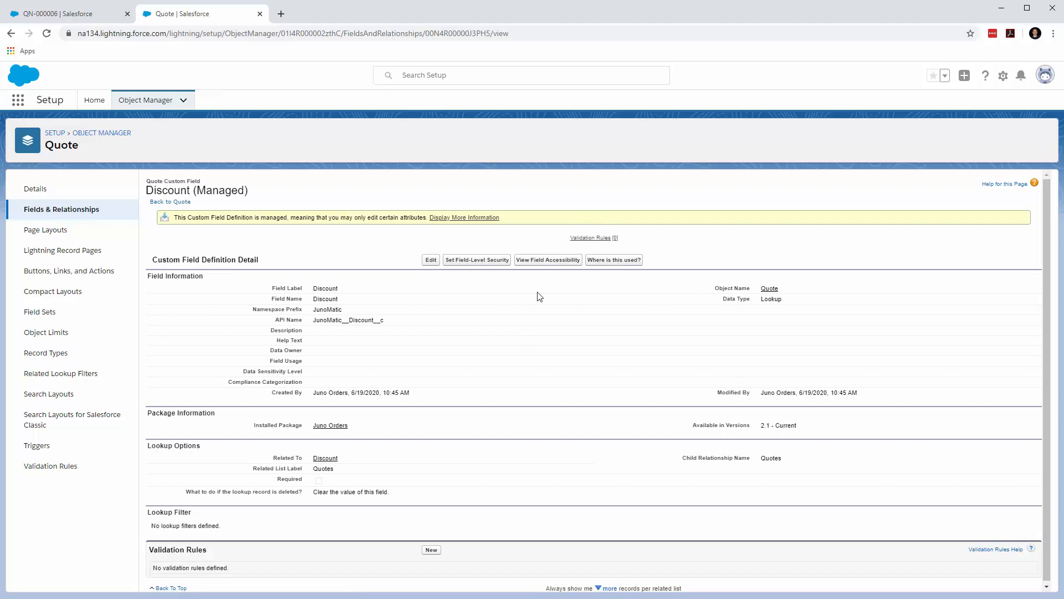
click(480, 260)
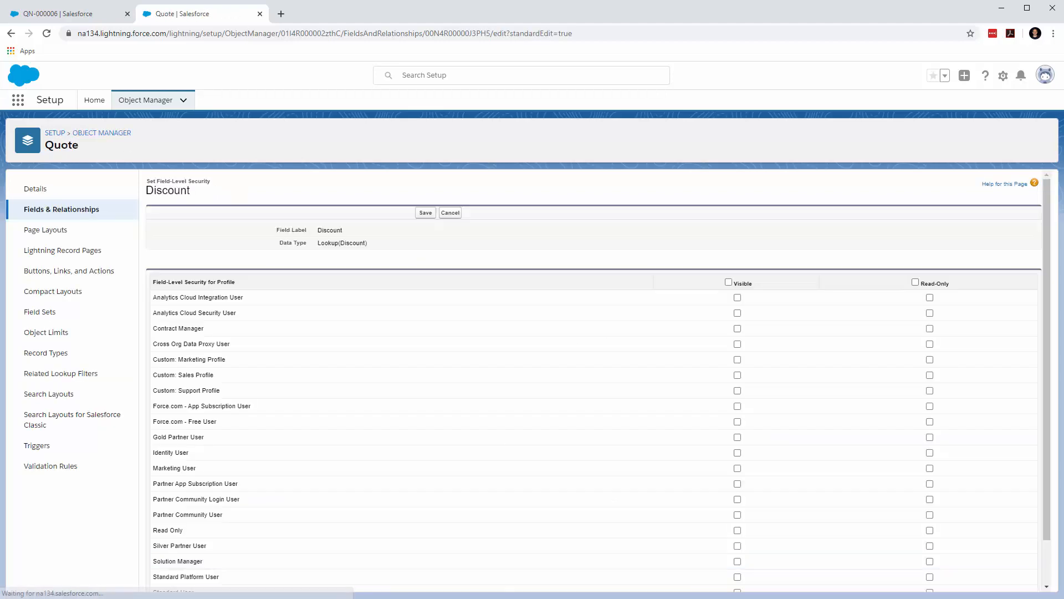
click(729, 283)
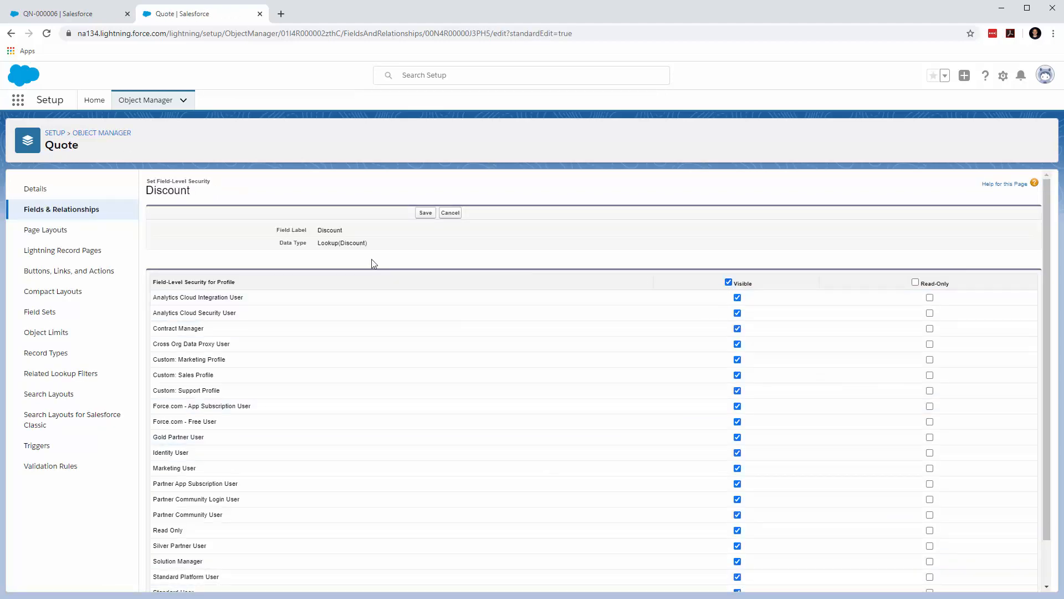
click(425, 213)
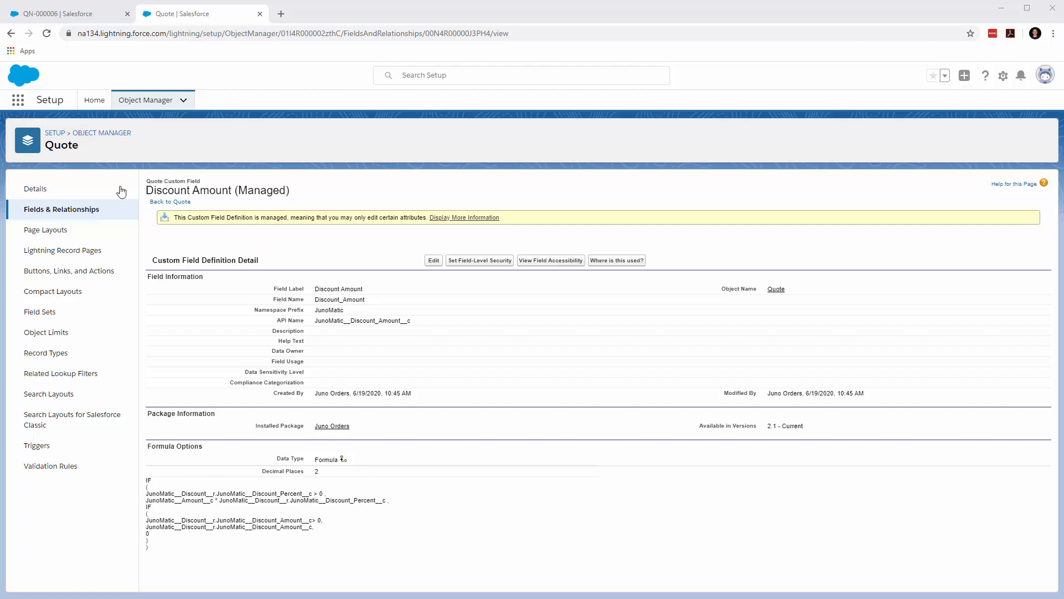
Reload quote record QN-000006 and check the Order Fees section in its details.
click(55, 14)
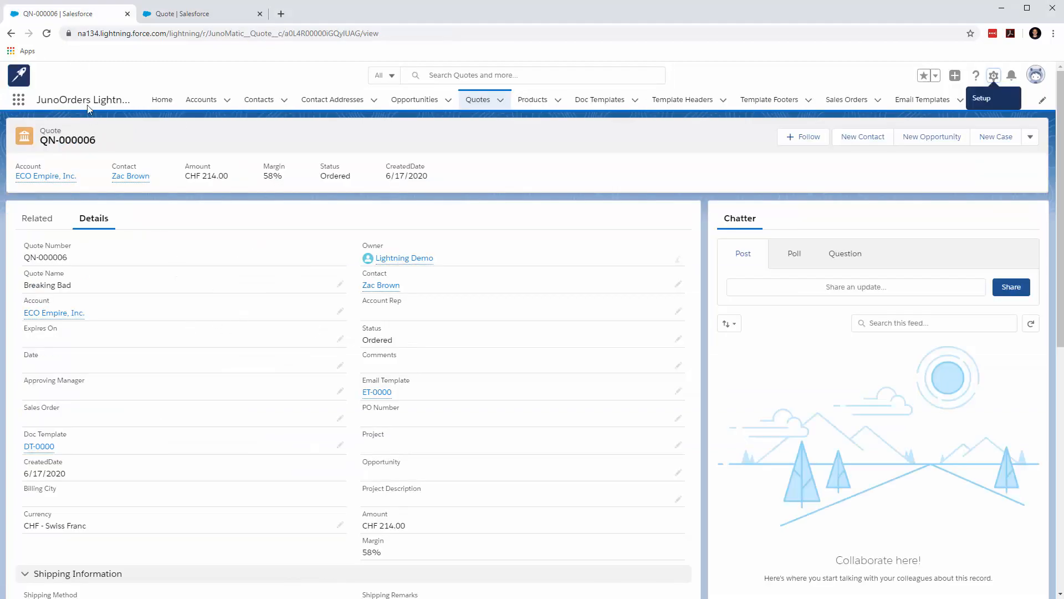
click(47, 33)
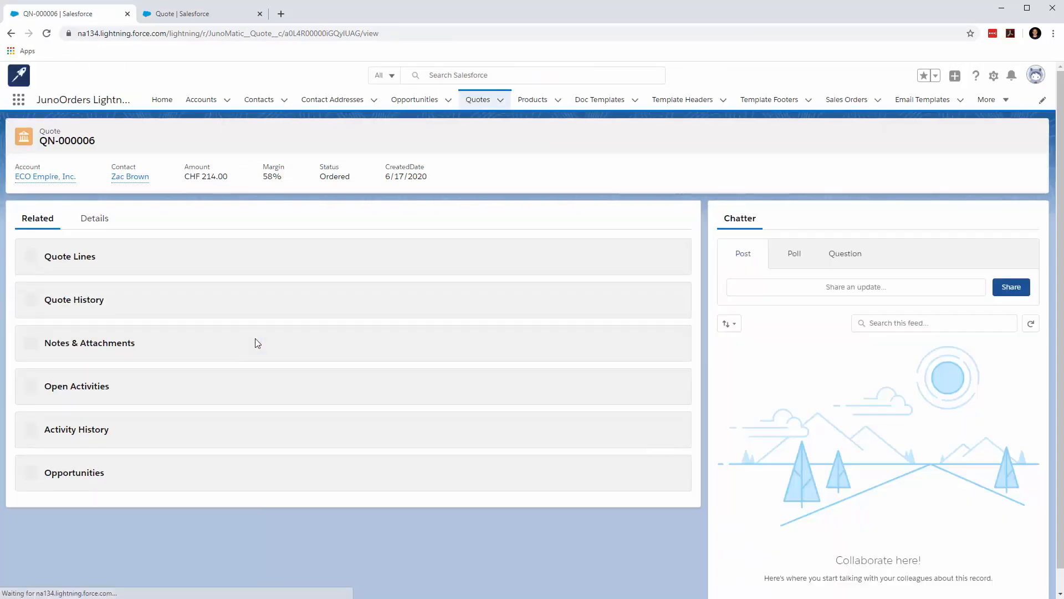
click(103, 219)
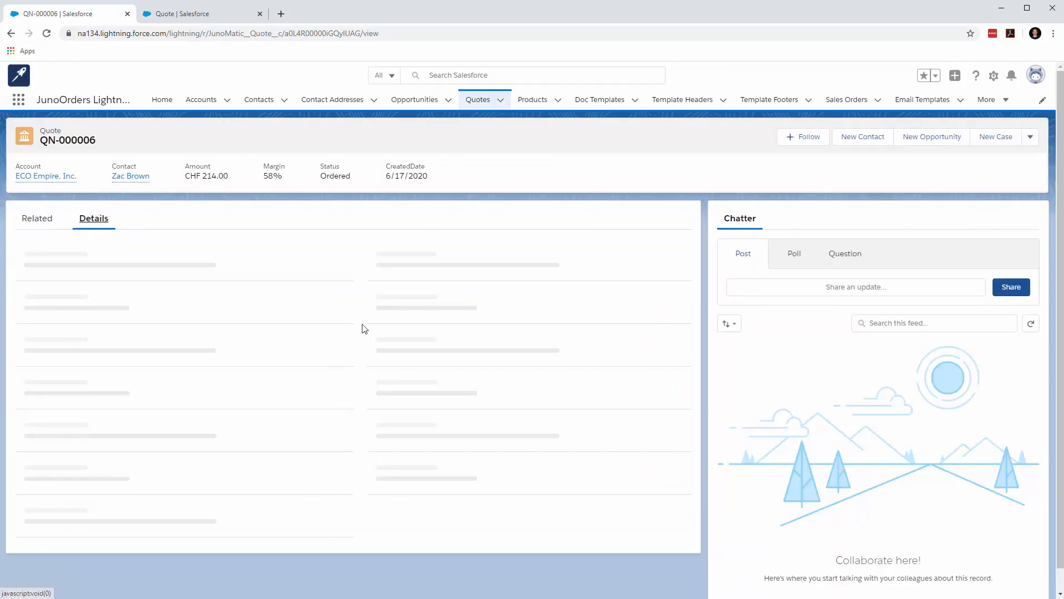
scroll(364, 328, down, 3)
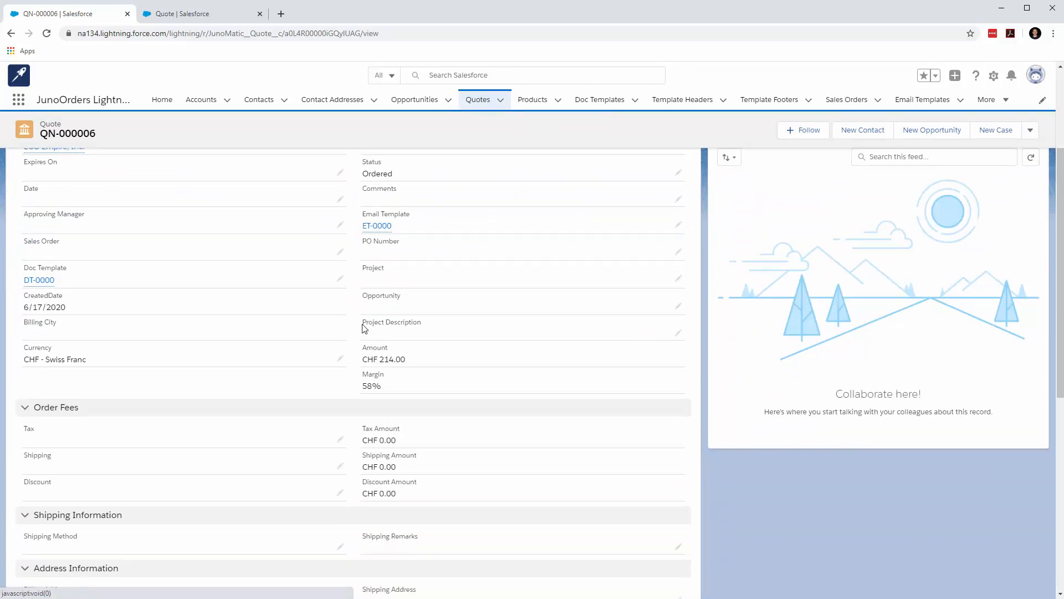